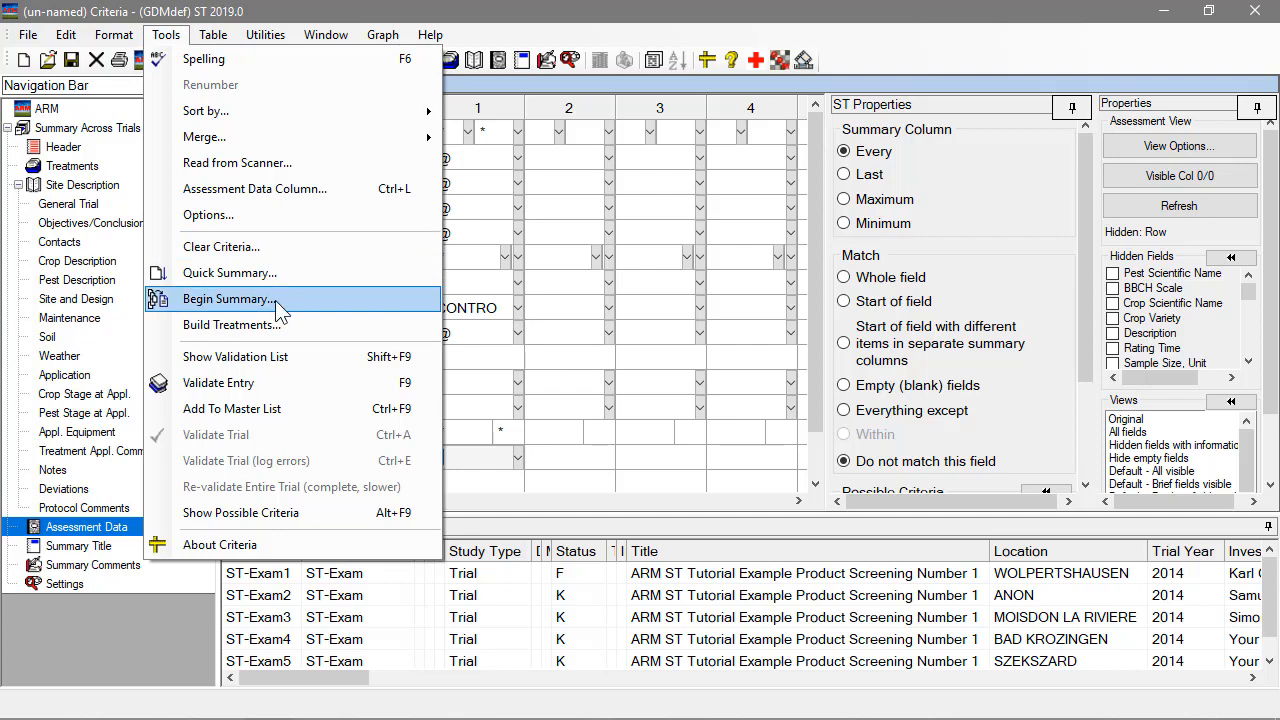
Run the summary across the six selected trials with the treatment and assessment data criteria, and review the summary messages through the match statistics.
click(300, 300)
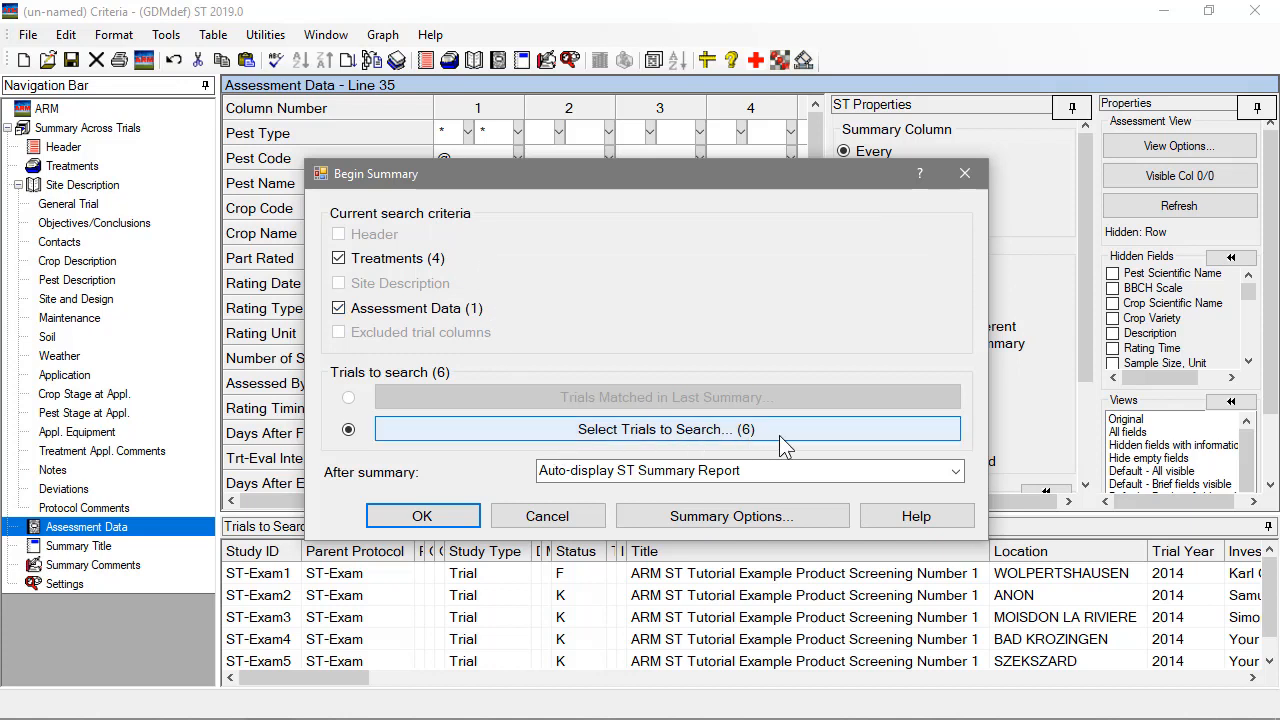
click(455, 527)
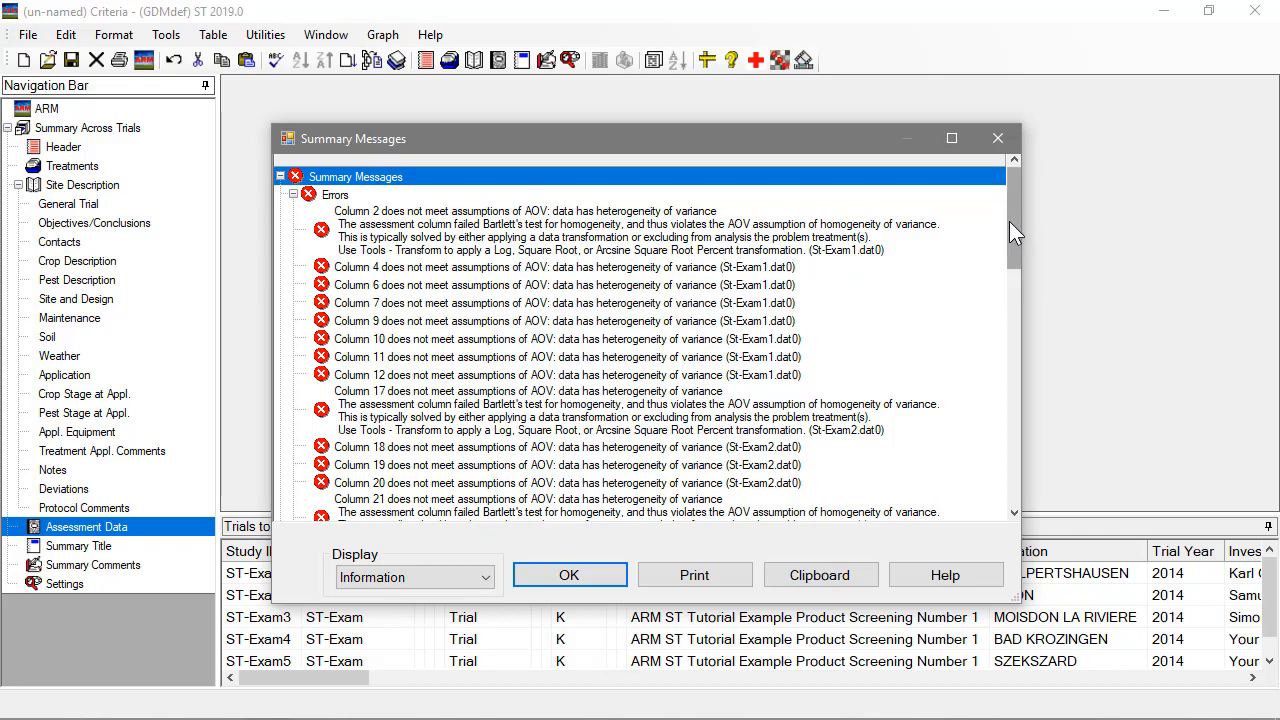
drag(1010, 222, 1011, 469)
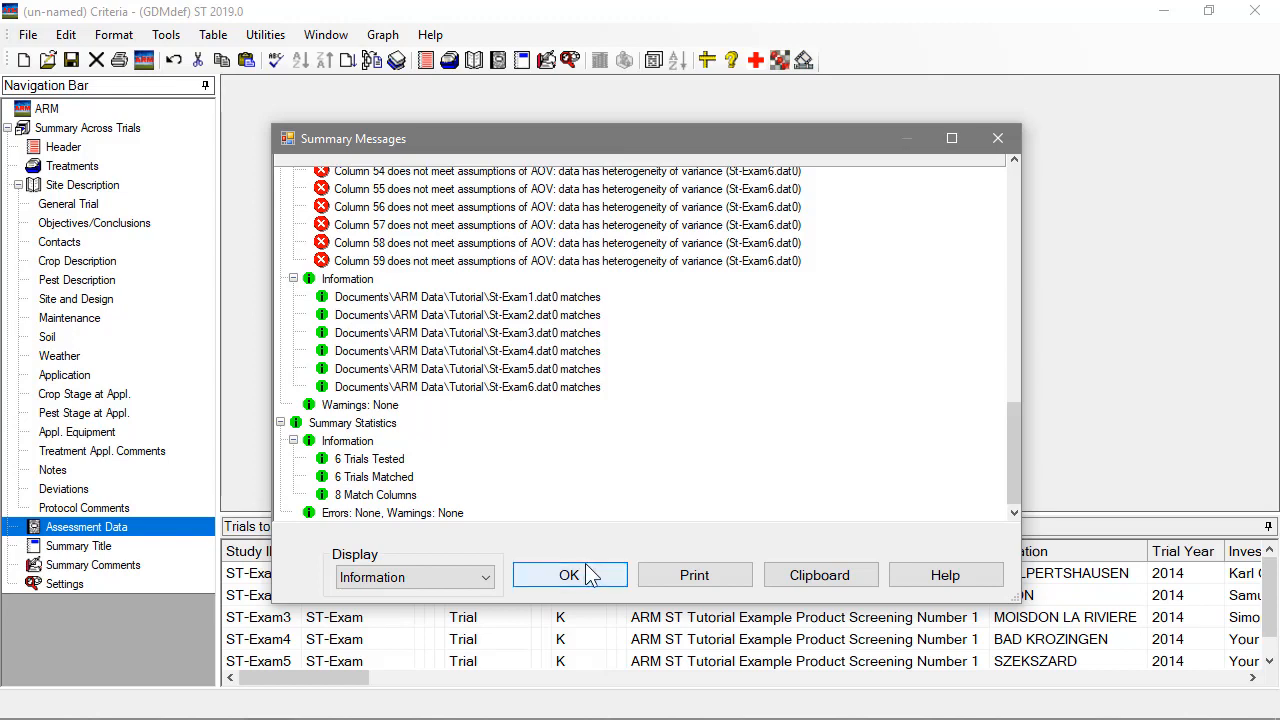
click(612, 578)
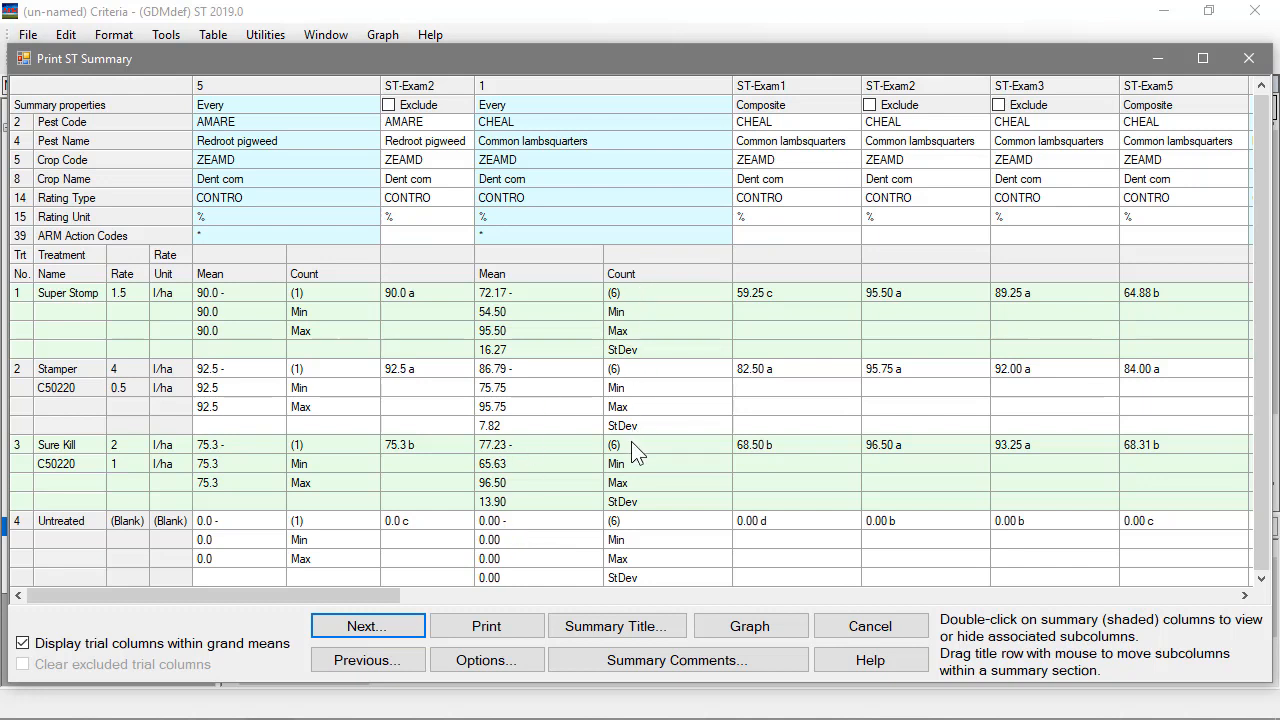
Examine the Super Stomp counts for redroot pigweed and common lambsquarters, plus the lambsquarters minimum, maximum and standard deviation.
click(628, 292)
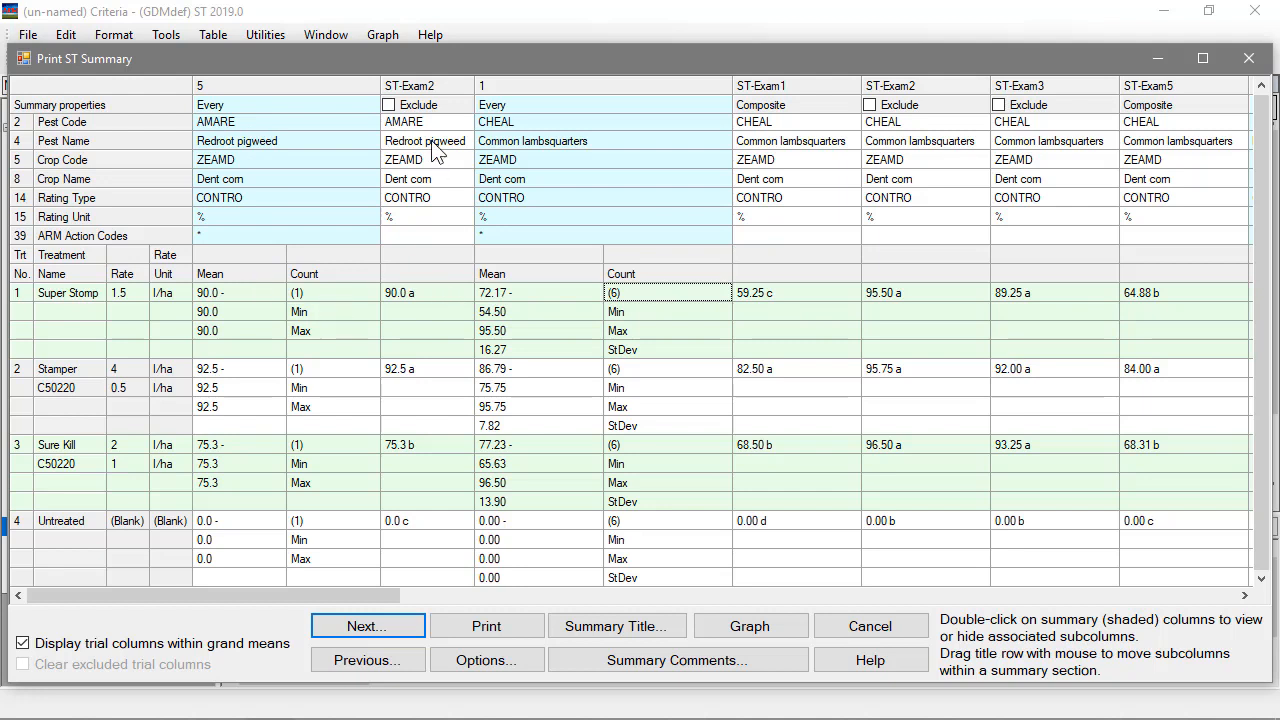
click(335, 295)
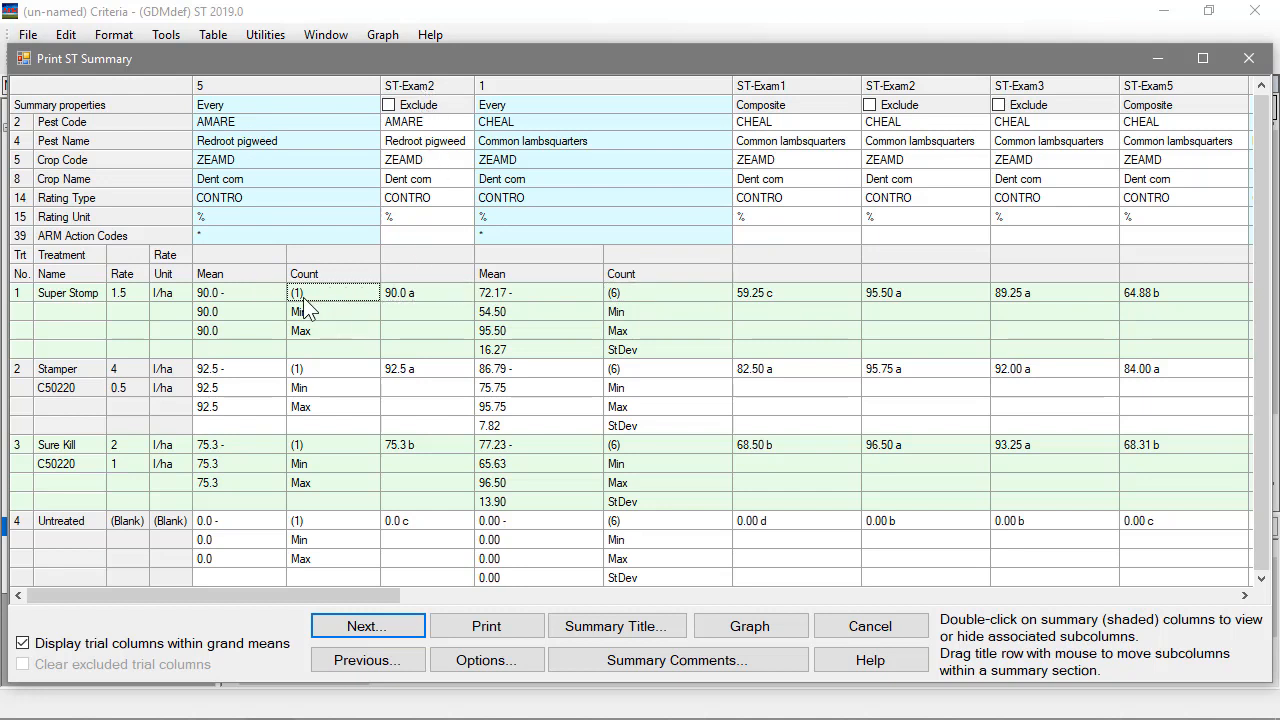
click(652, 310)
click(643, 331)
click(652, 348)
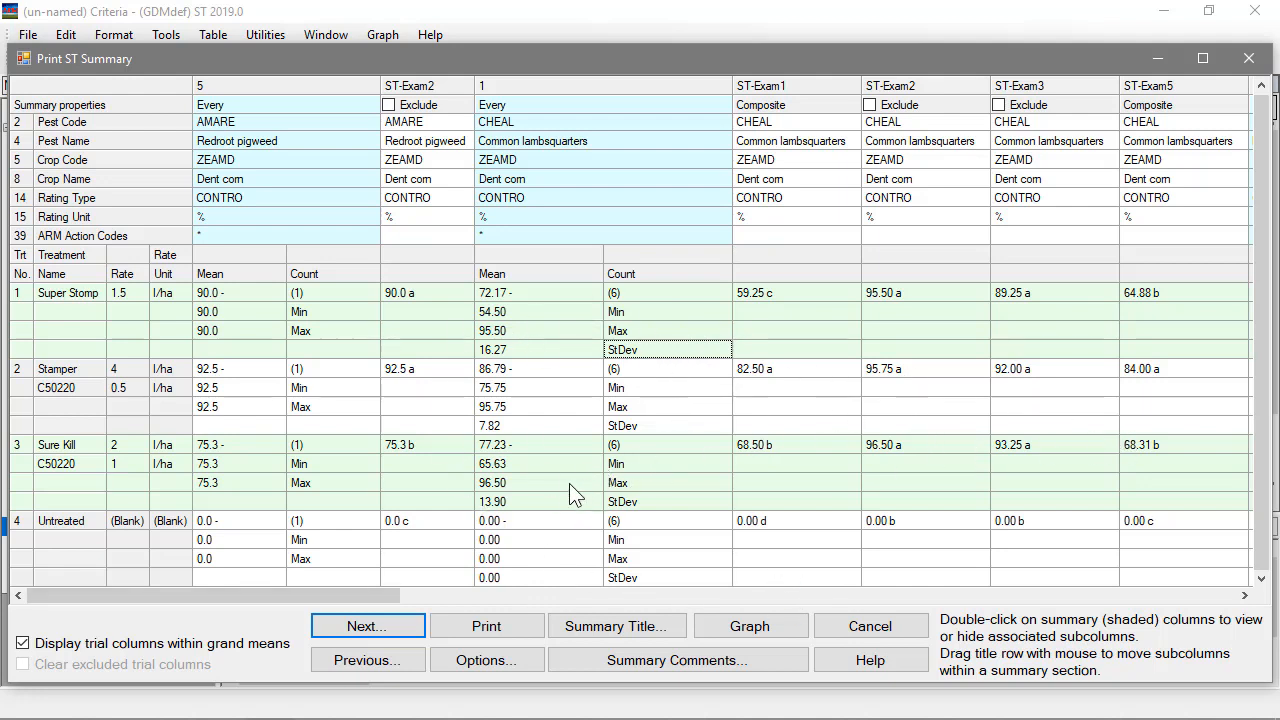
Turn off minimum and maximum in the means options of the ST summary report.
click(525, 660)
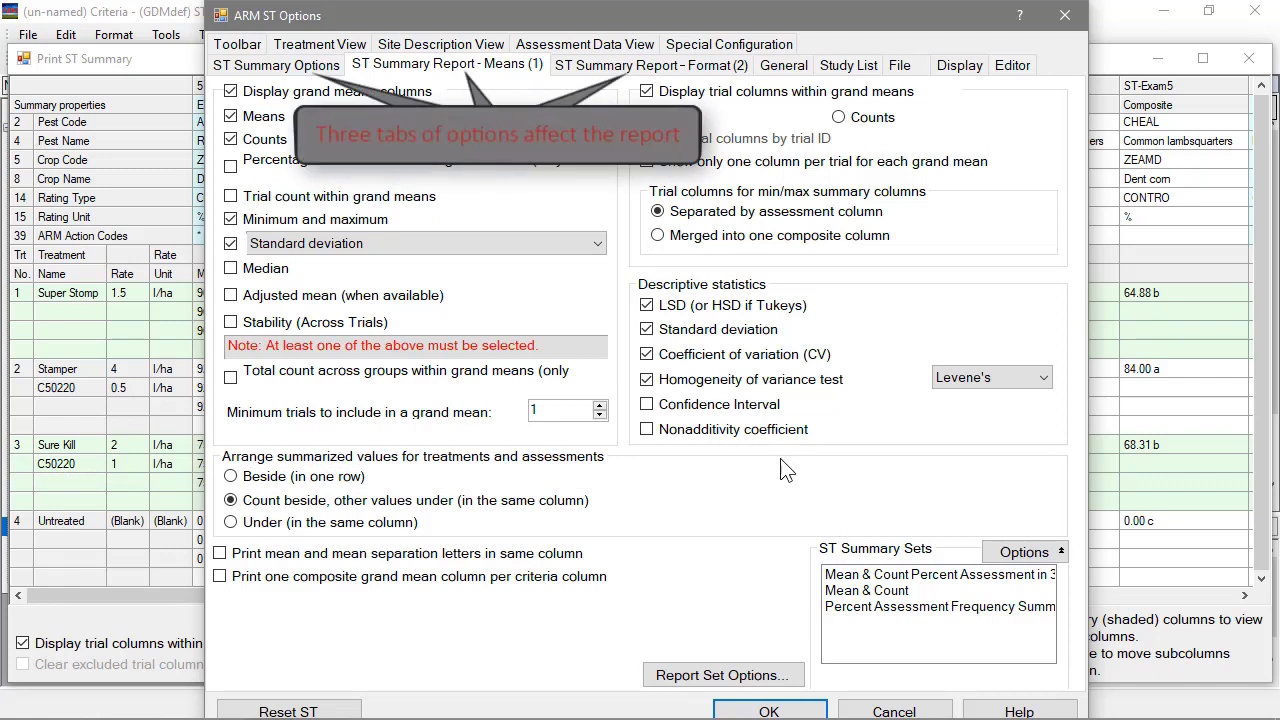
click(262, 220)
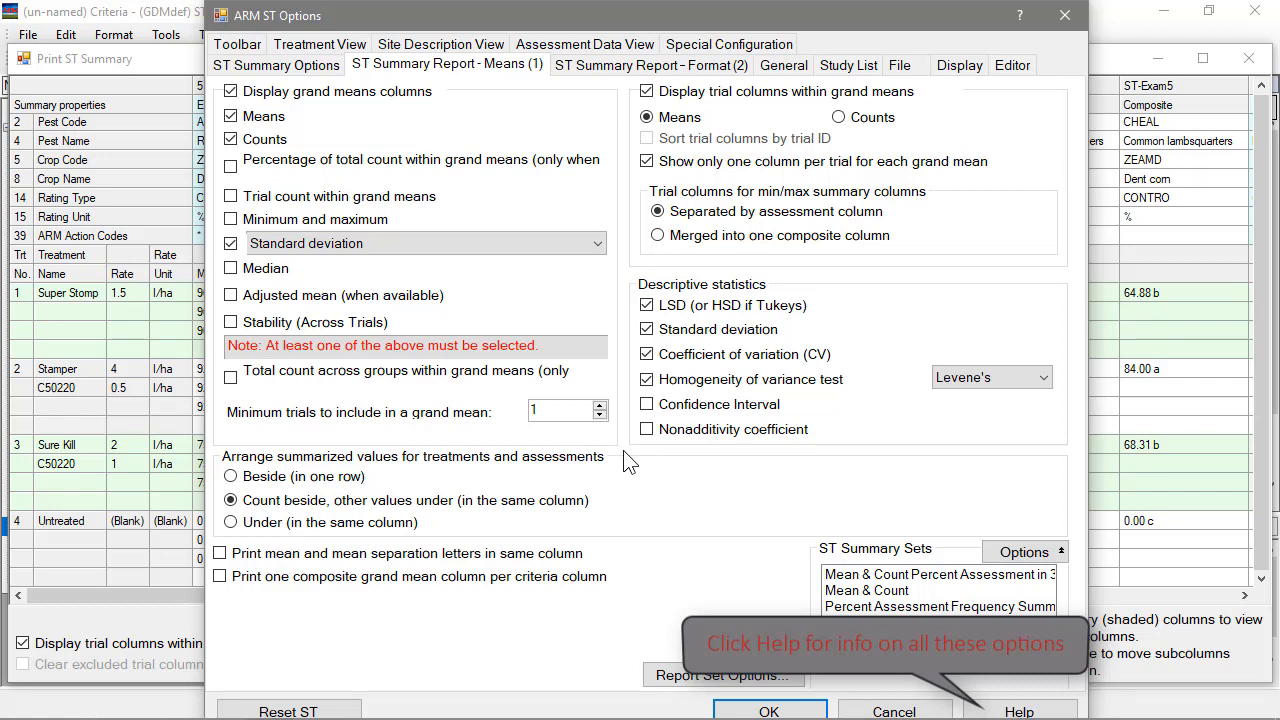
click(808, 710)
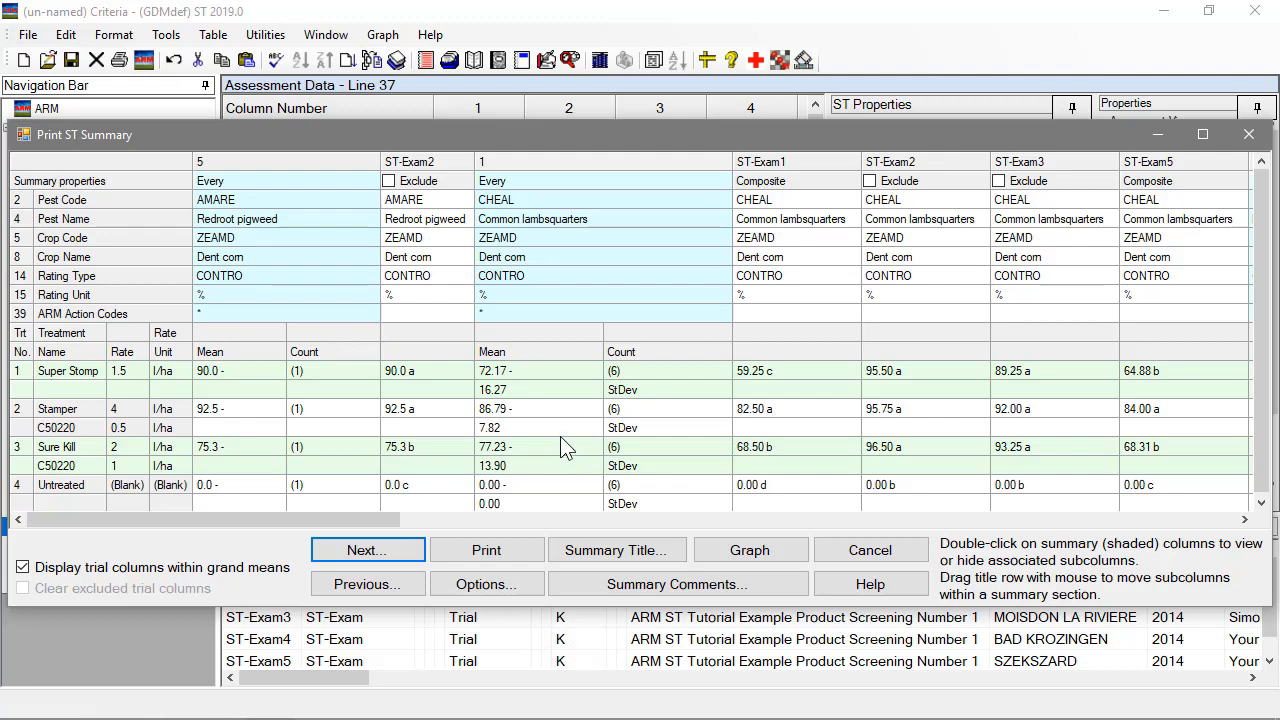
Look through the report's grand mean and trial columns for each pest, including the barnyardgrass count, and close the report.
drag(360, 524, 452, 516)
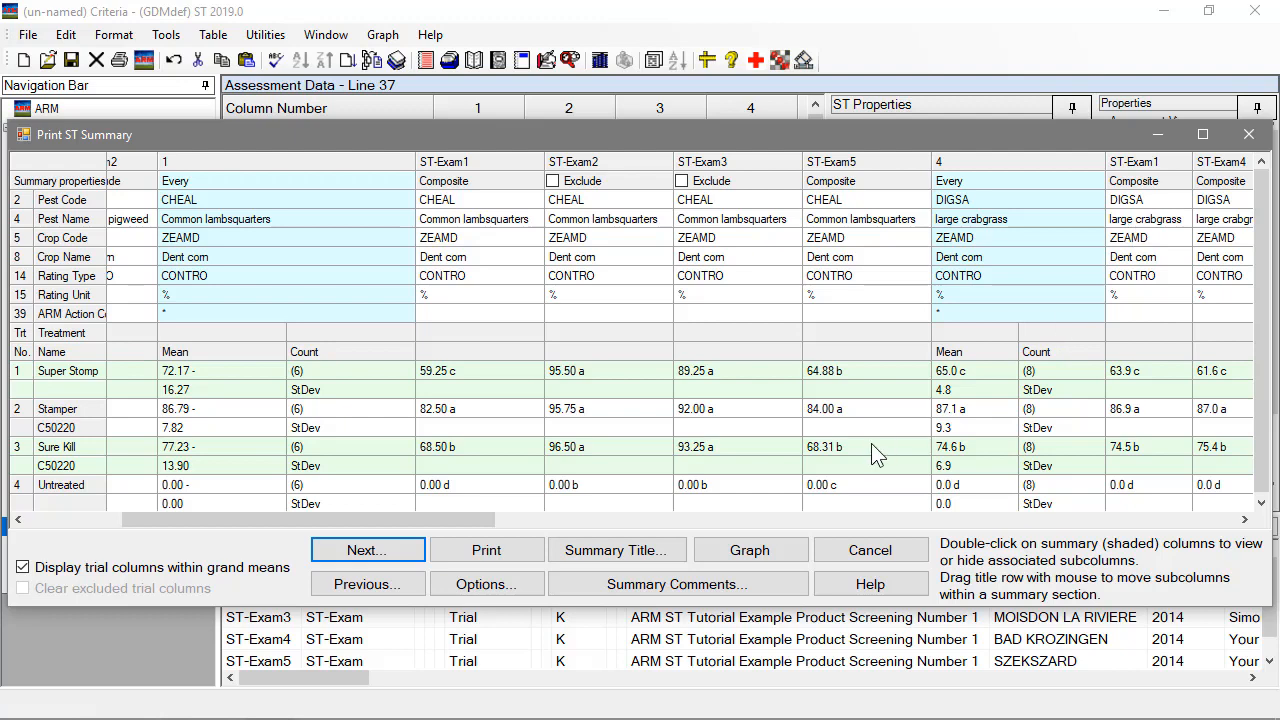
drag(446, 523, 734, 513)
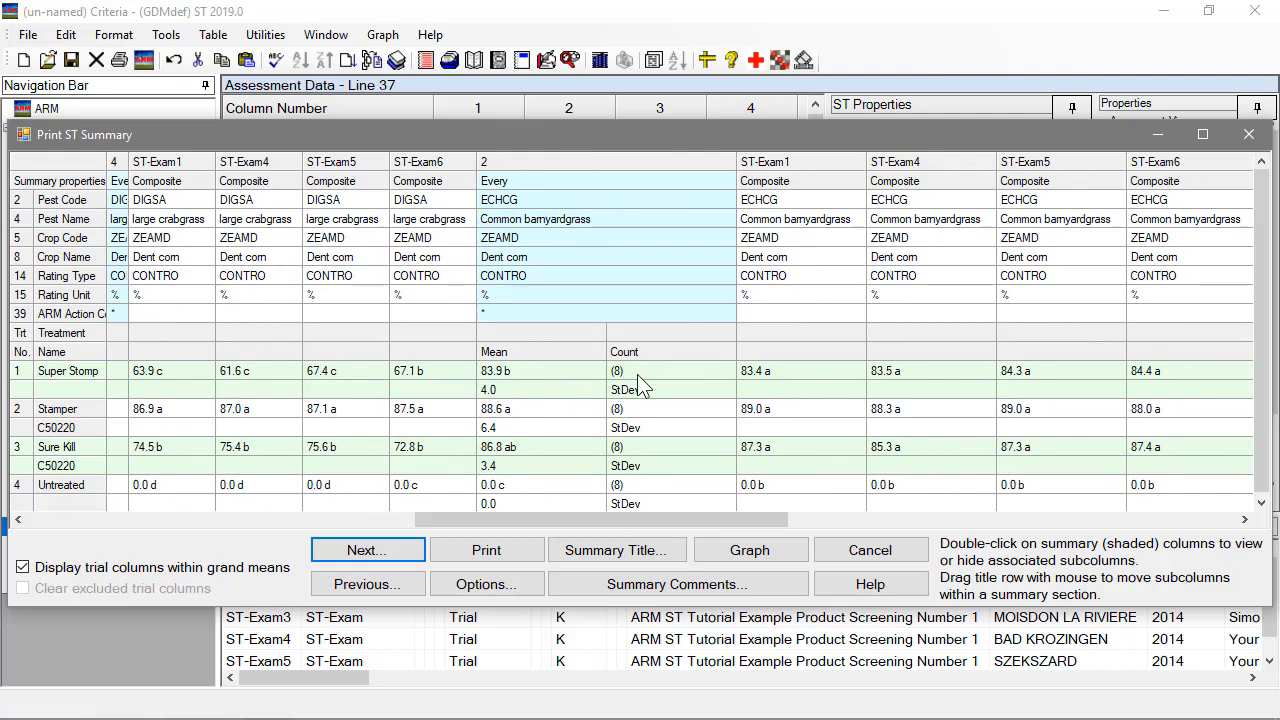
drag(670, 520, 726, 521)
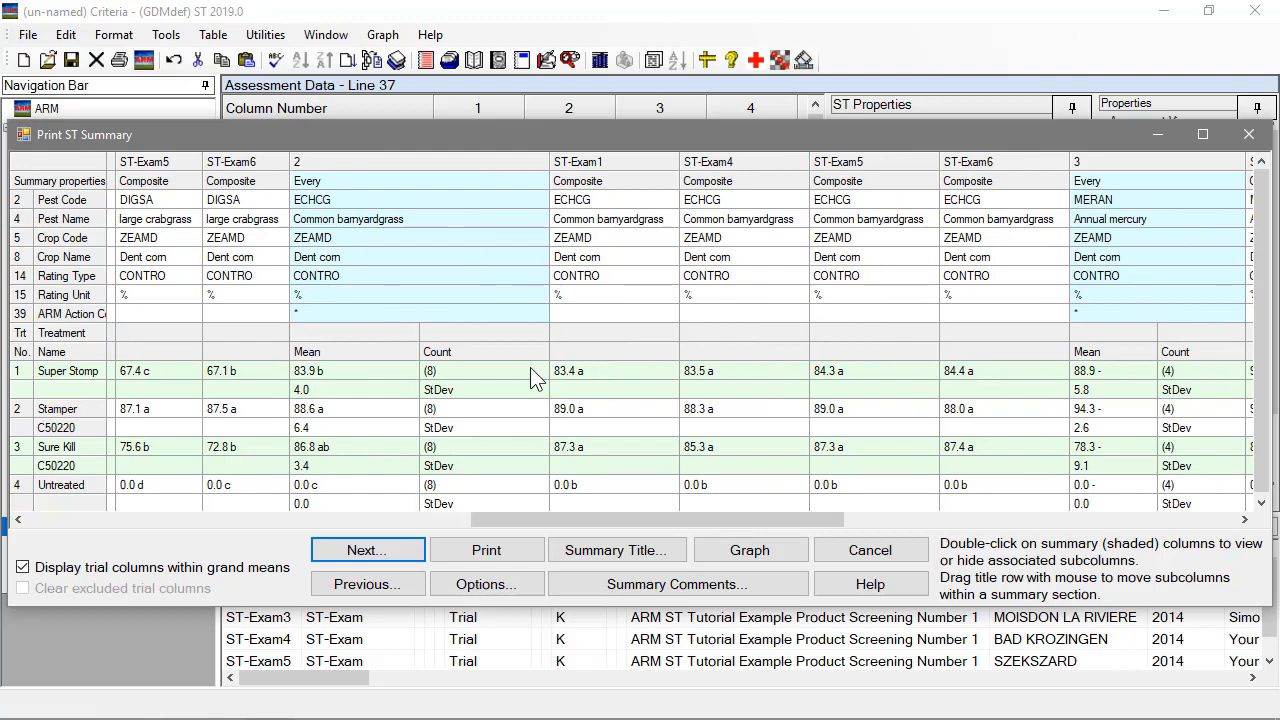
click(432, 377)
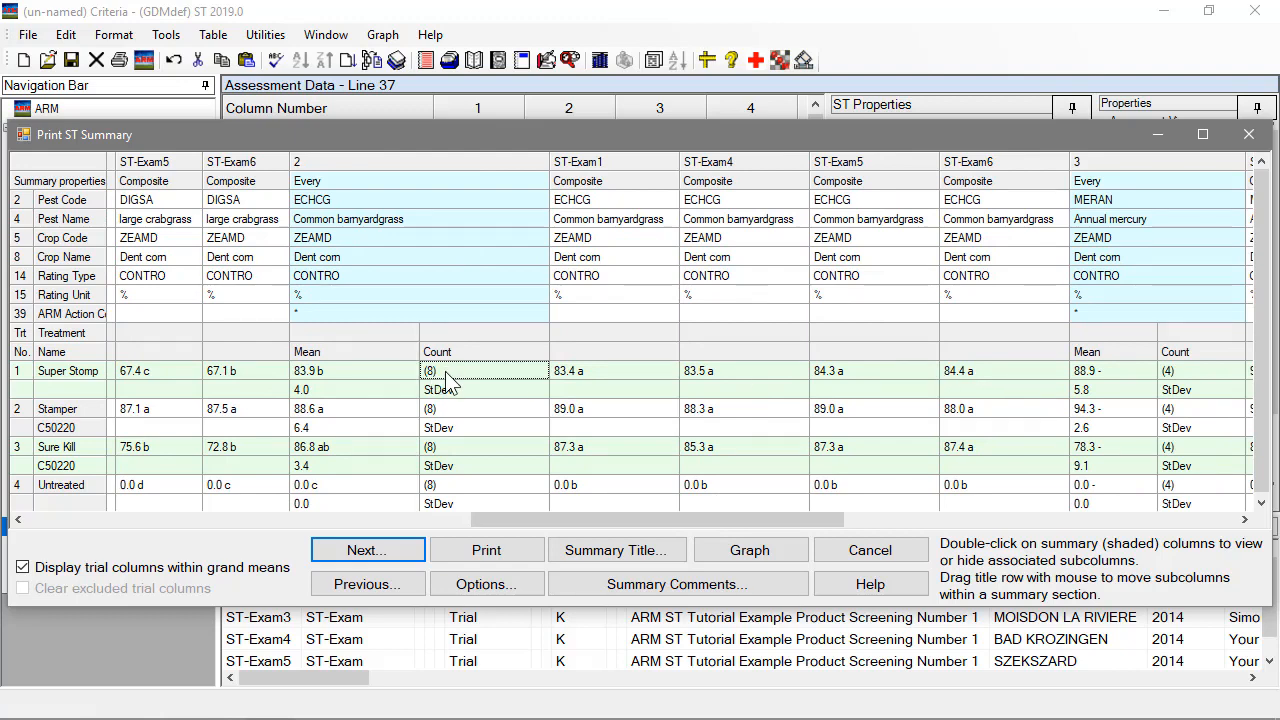
drag(810, 517, 1245, 527)
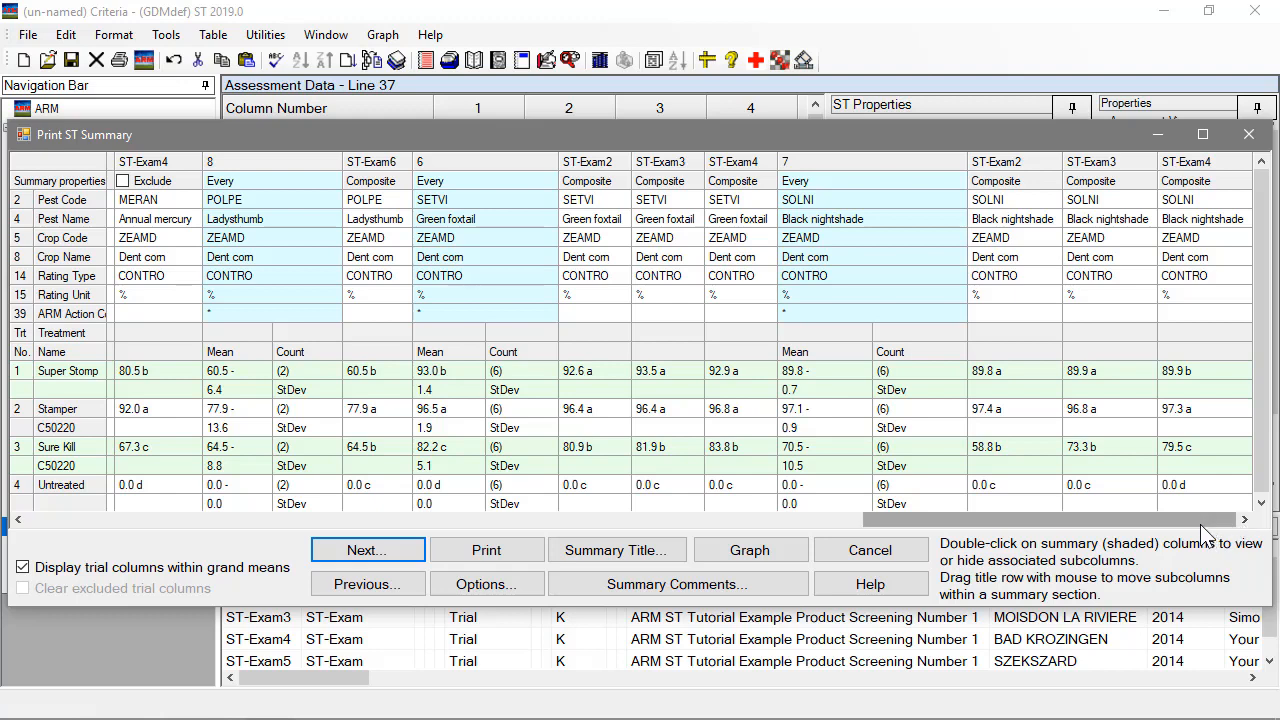
drag(1199, 519, 227, 507)
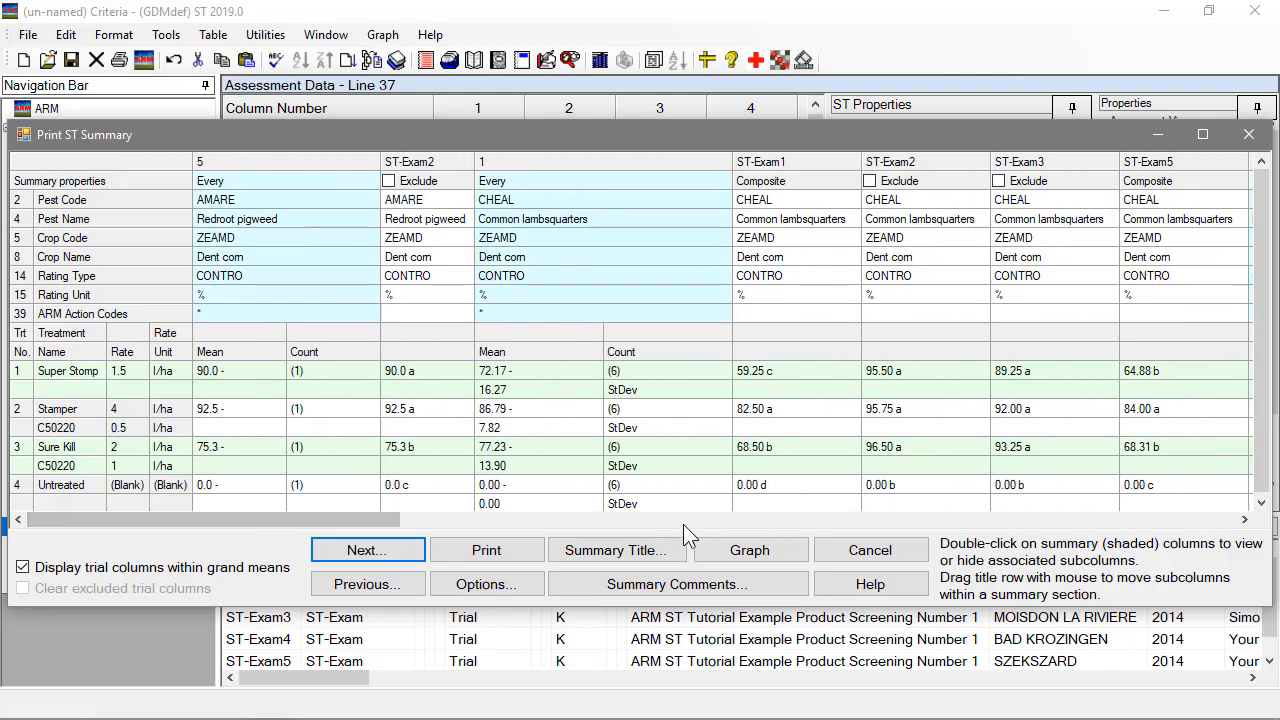
click(857, 556)
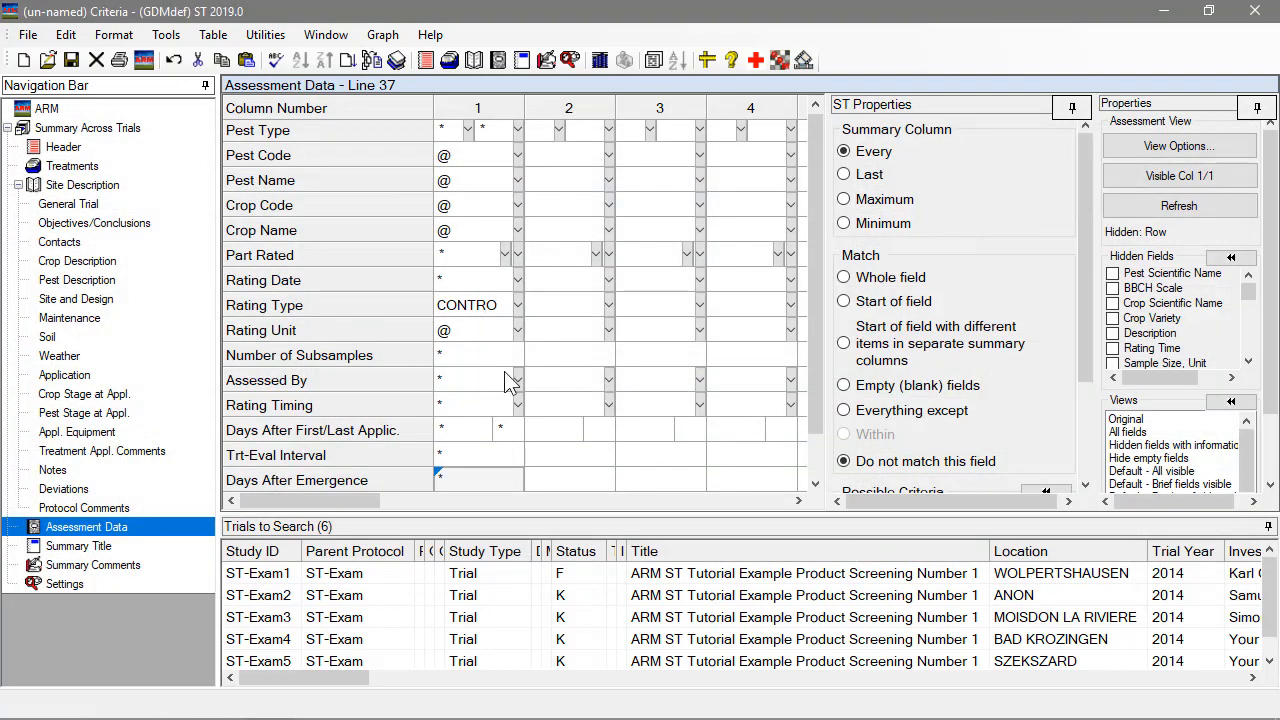
Set the Pest Code and Pest Name criteria of assessment column 1 to "Do not match this field".
click(466, 157)
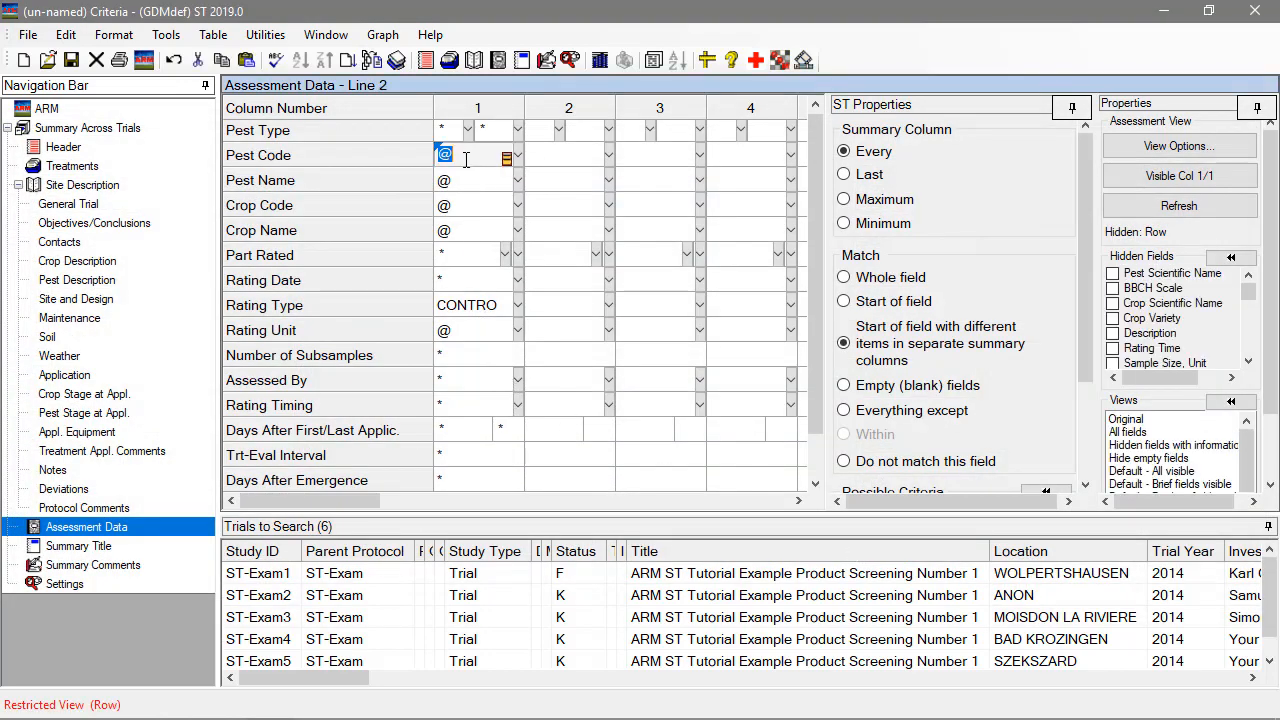
click(915, 461)
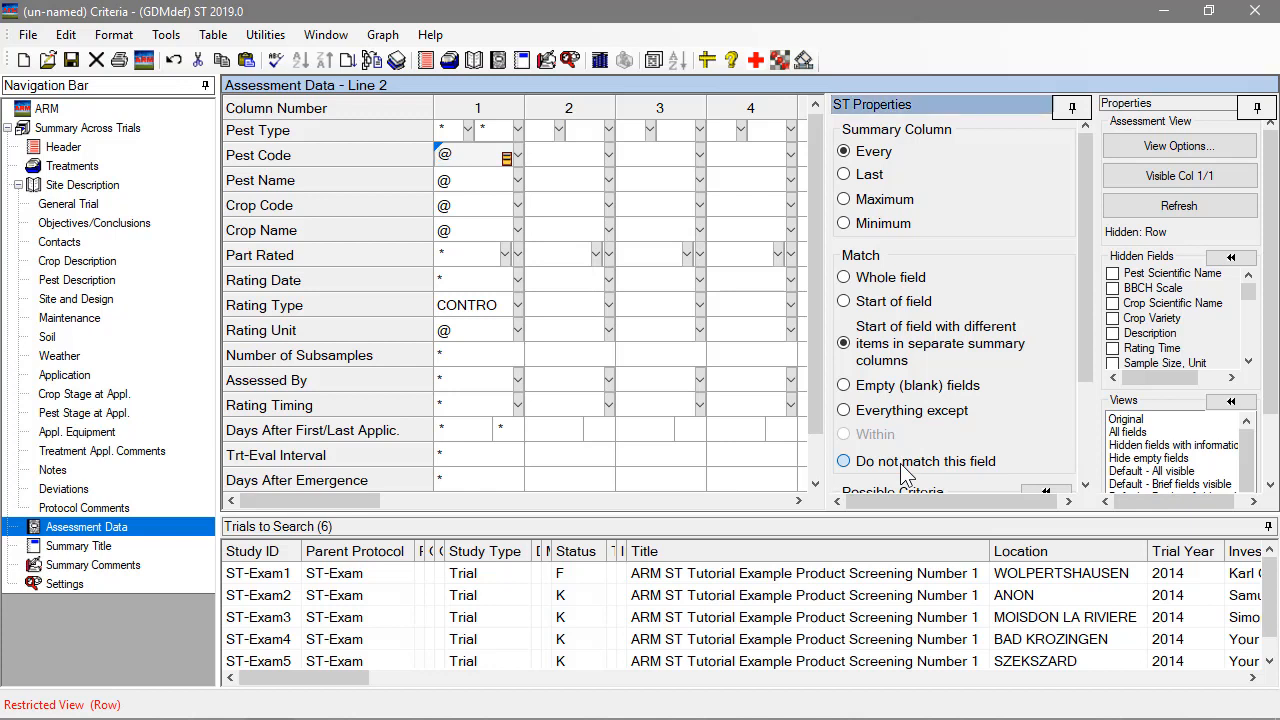
click(474, 181)
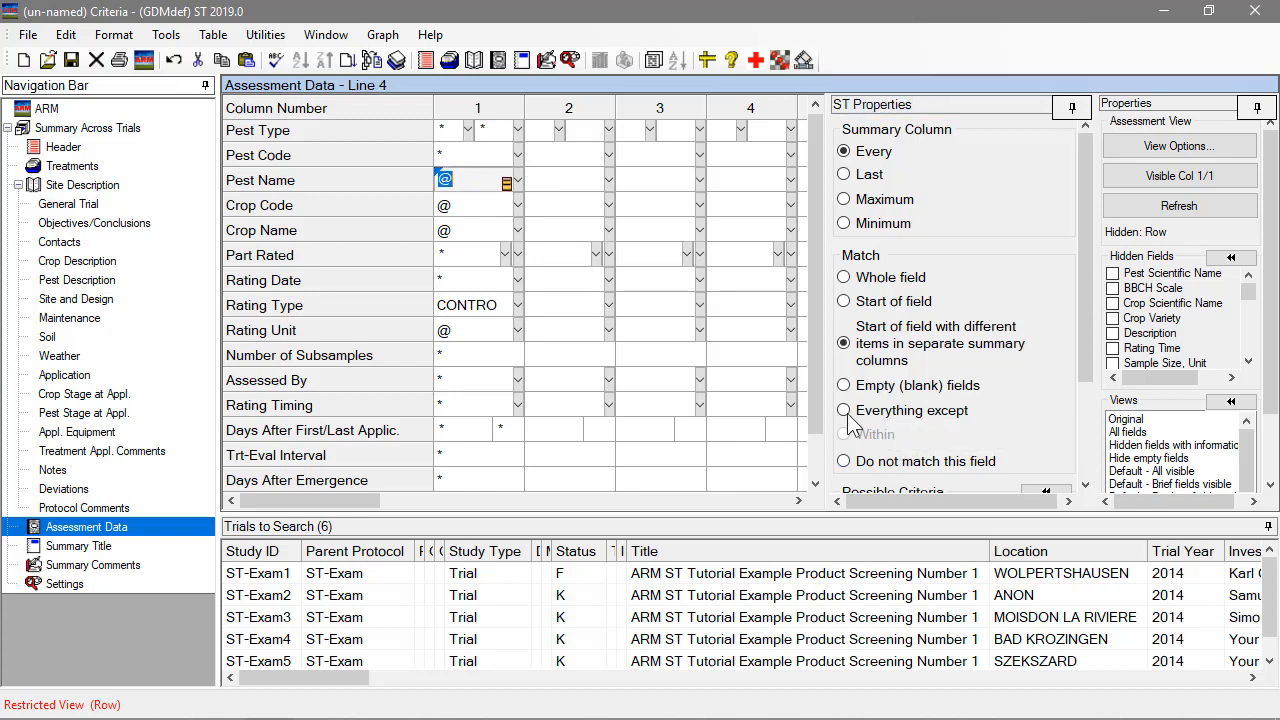
click(885, 464)
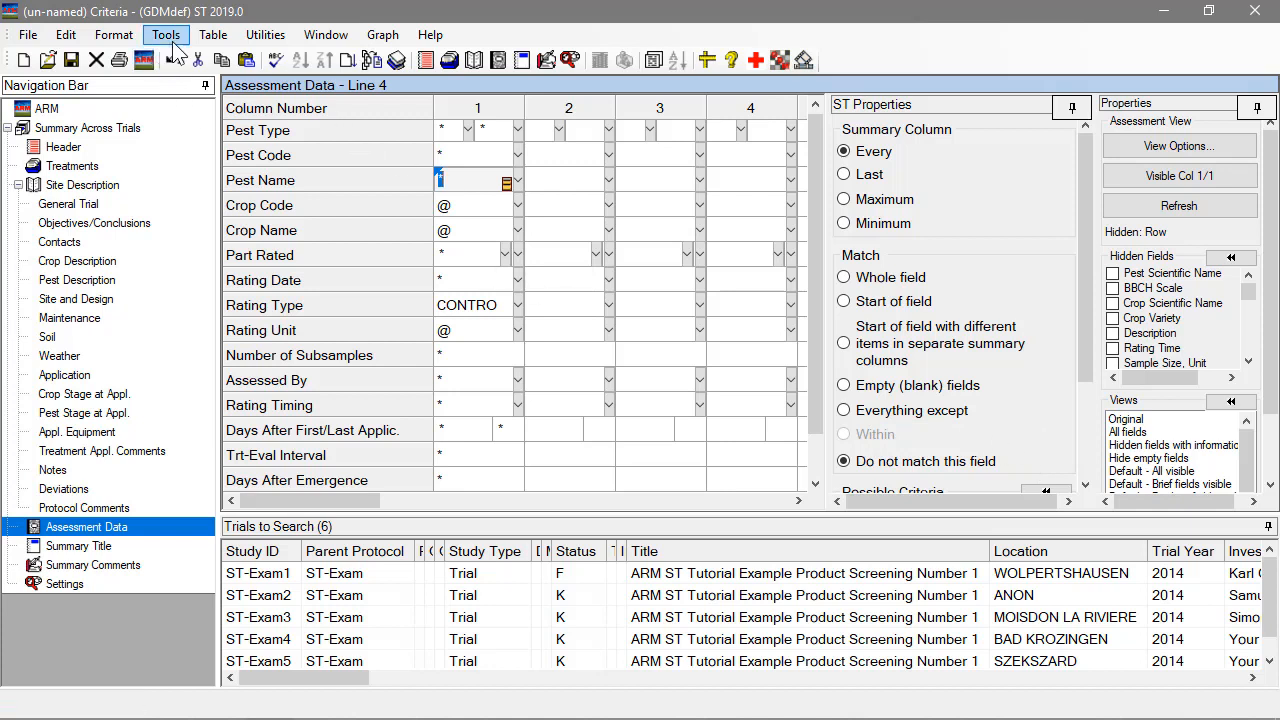
Rerun the summary on the six selected trials and dismiss the summary messages to display the report.
click(371, 62)
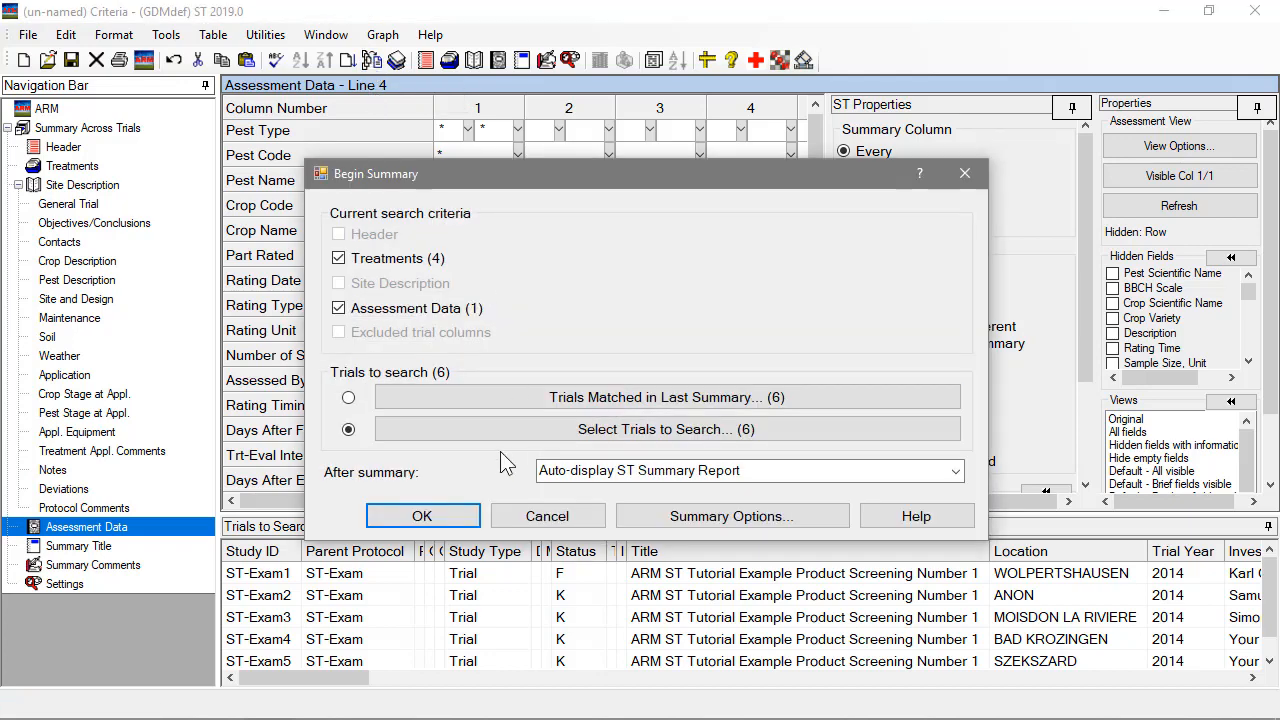
click(422, 516)
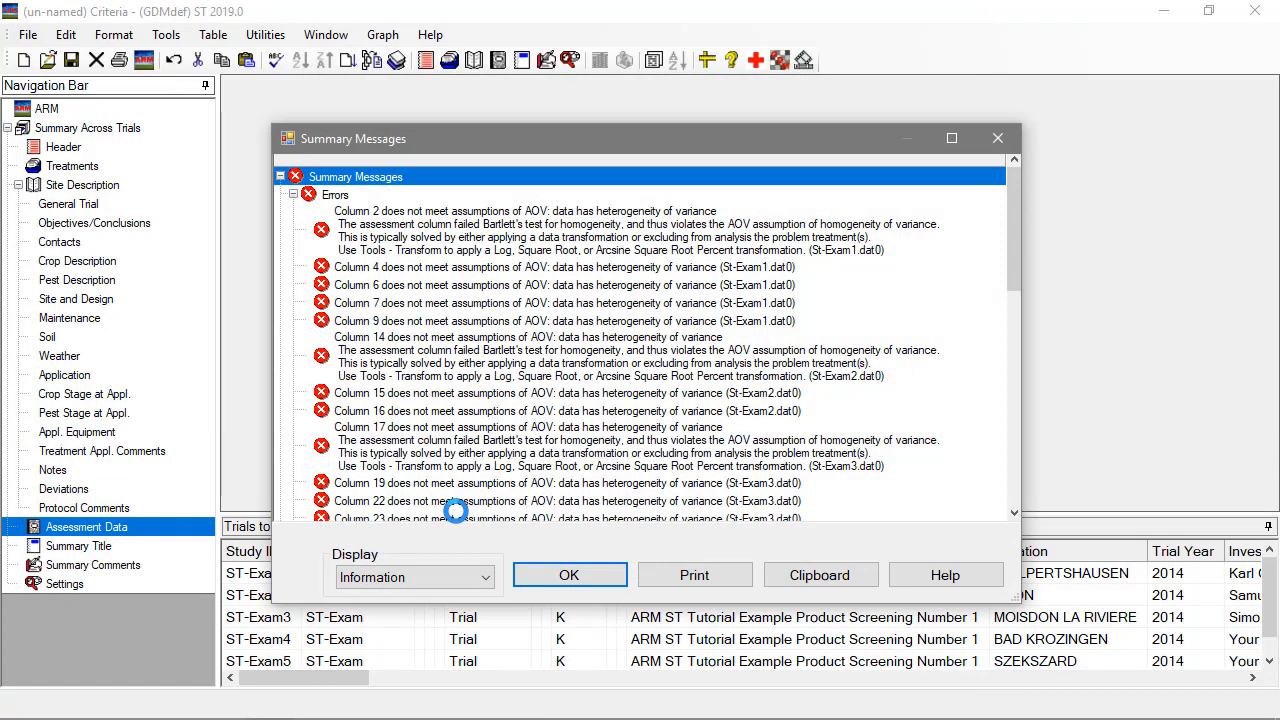
click(596, 578)
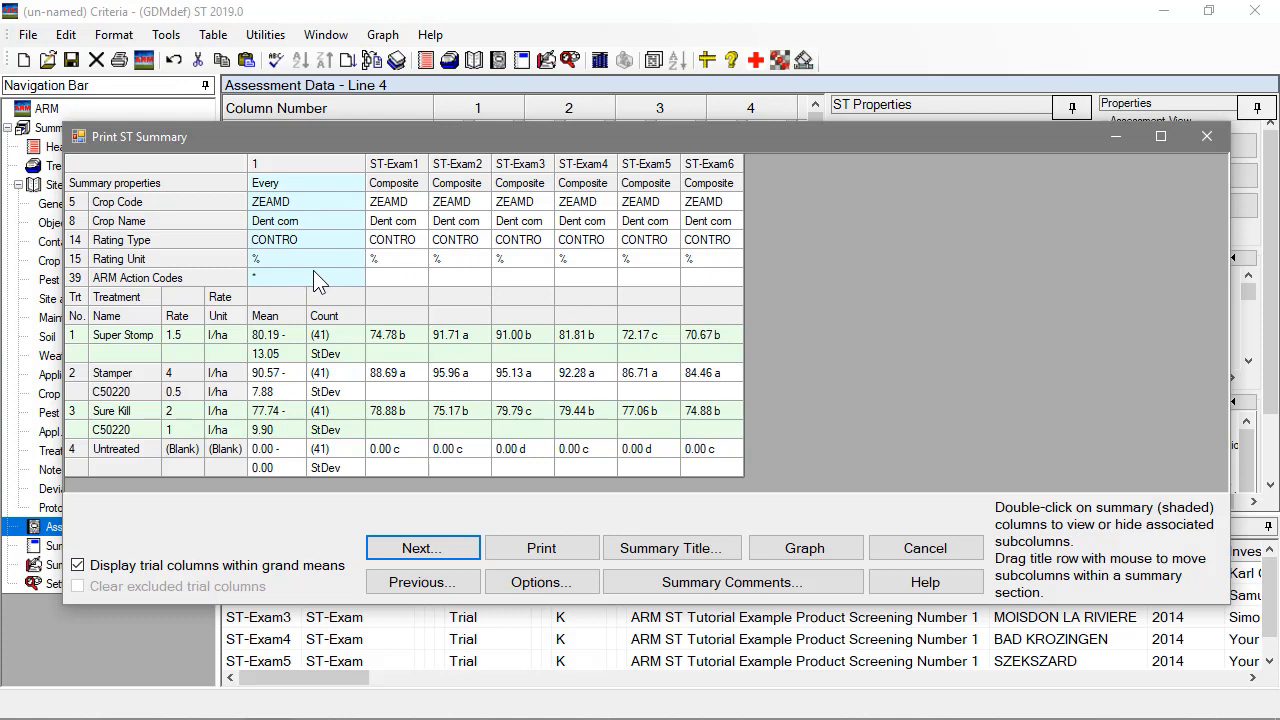
Examine the Super Stomp count and the overall control means of Super Stomp, Stamper and Sure Kill.
click(327, 340)
click(285, 334)
click(282, 370)
click(289, 413)
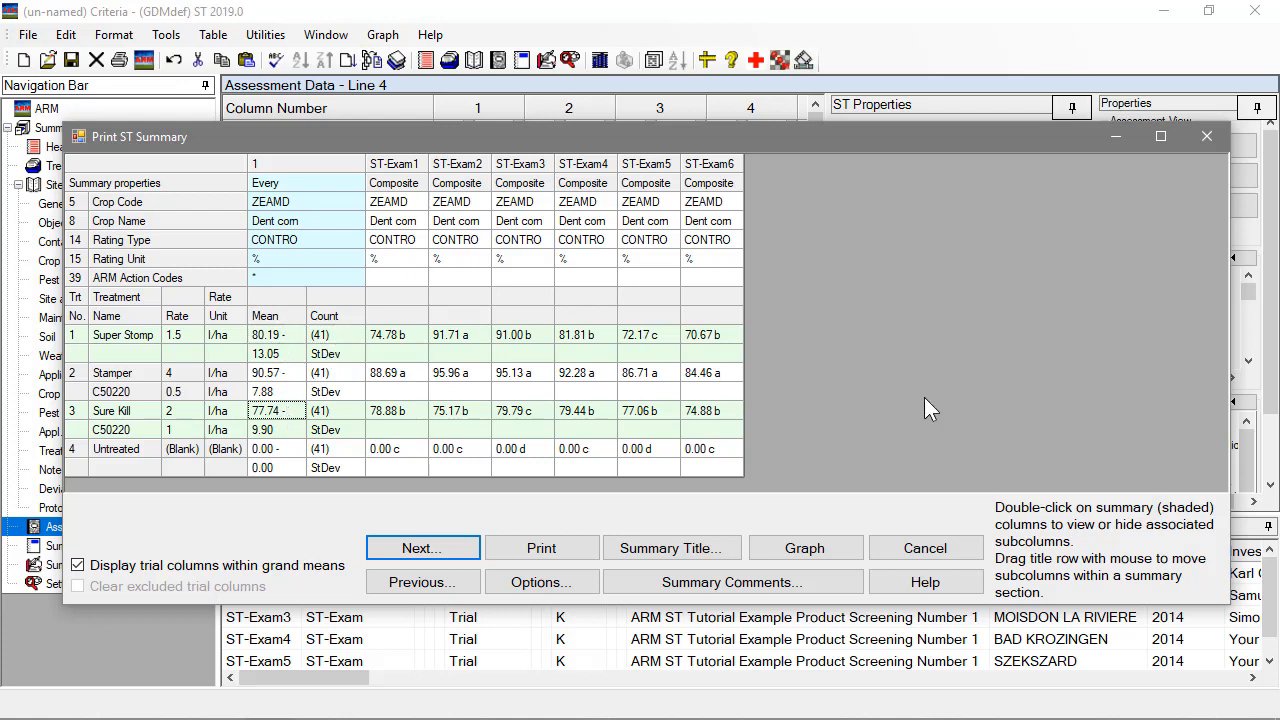